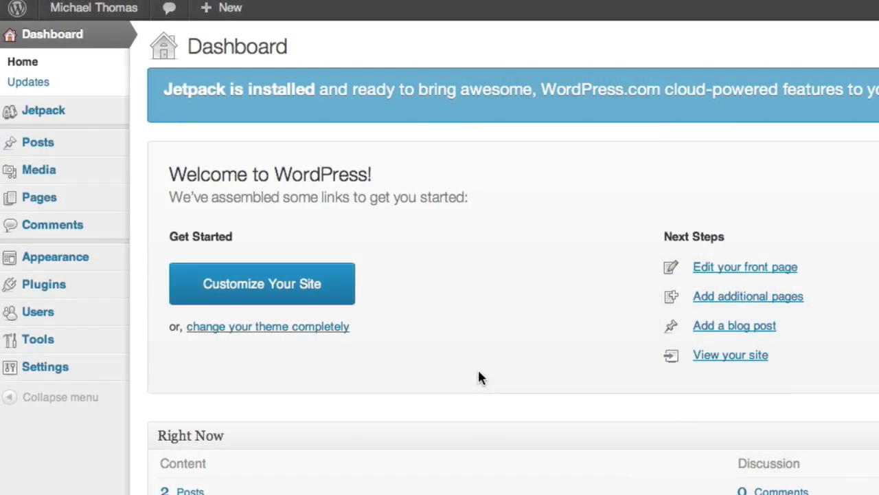
- Search the plugin directory for nextgen, and install and activate the NextGEN Gallery plugin
{"action": "mouse_move", "coordinate": [69, 287]}
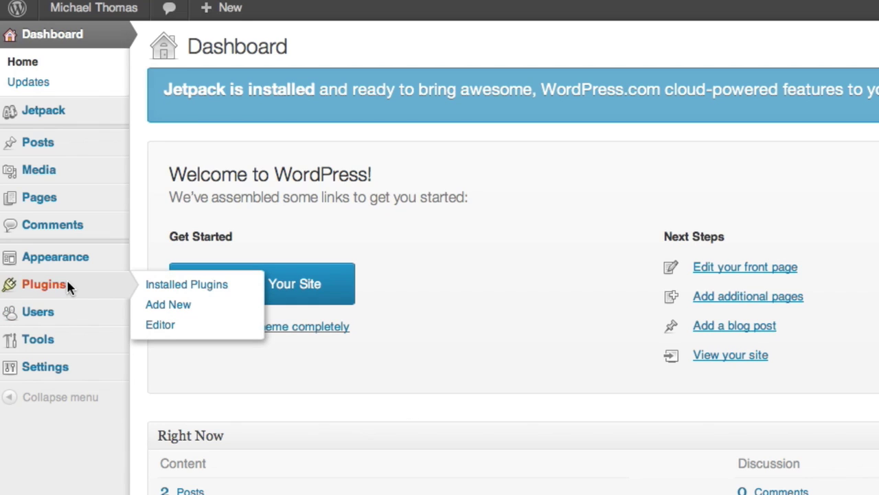
{"action": "left_click", "coordinate": [69, 287]}
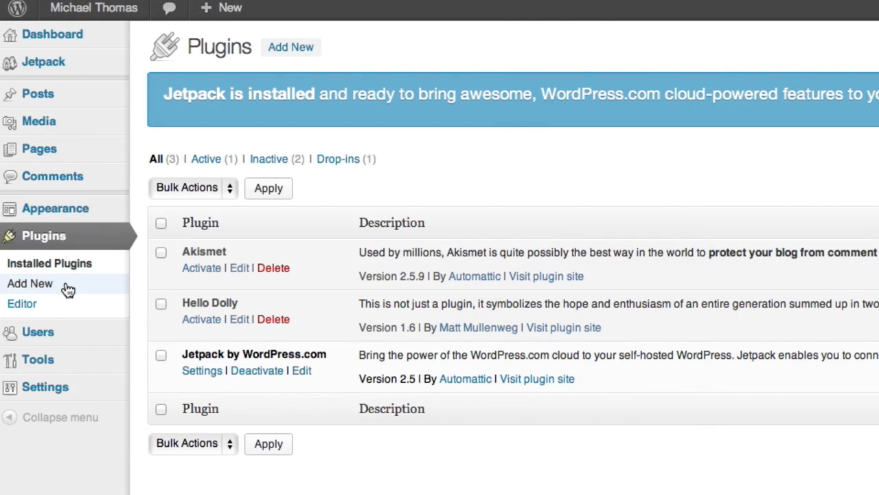
{"action": "left_click", "coordinate": [68, 289]}
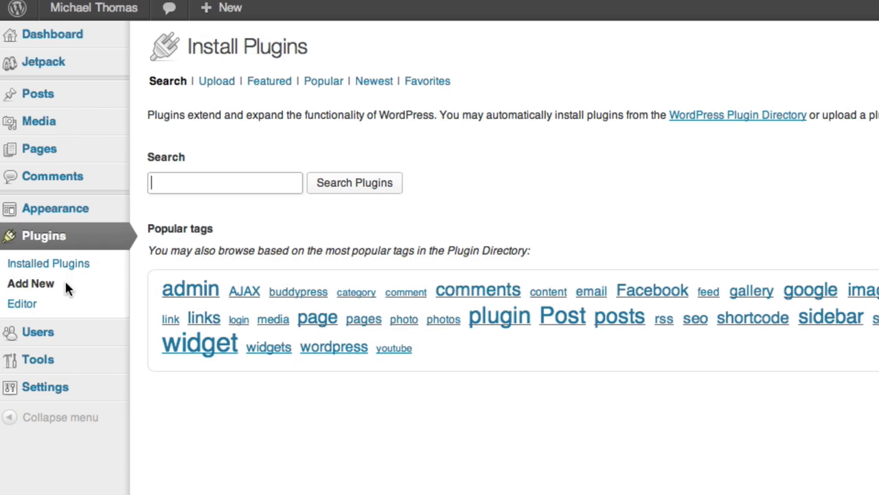
{"action": "left_click", "coordinate": [214, 183]}
{"action": "type", "text": "nextgen"}
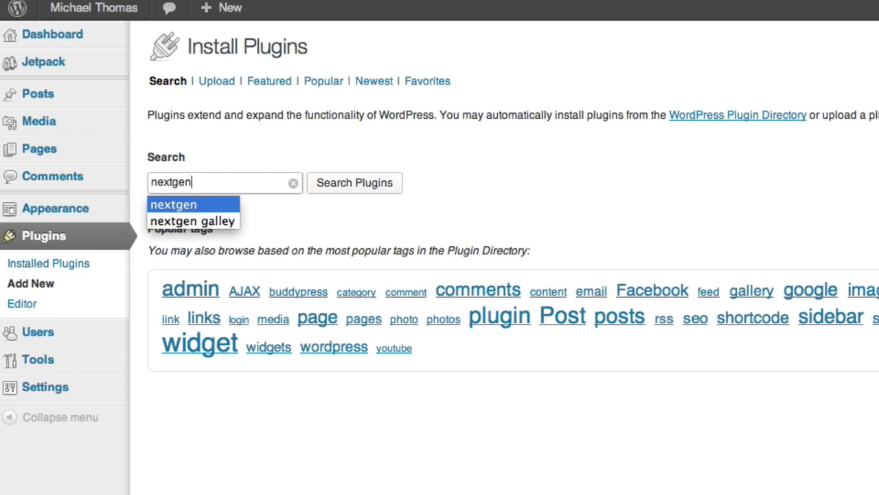
{"action": "key", "text": "Return"}
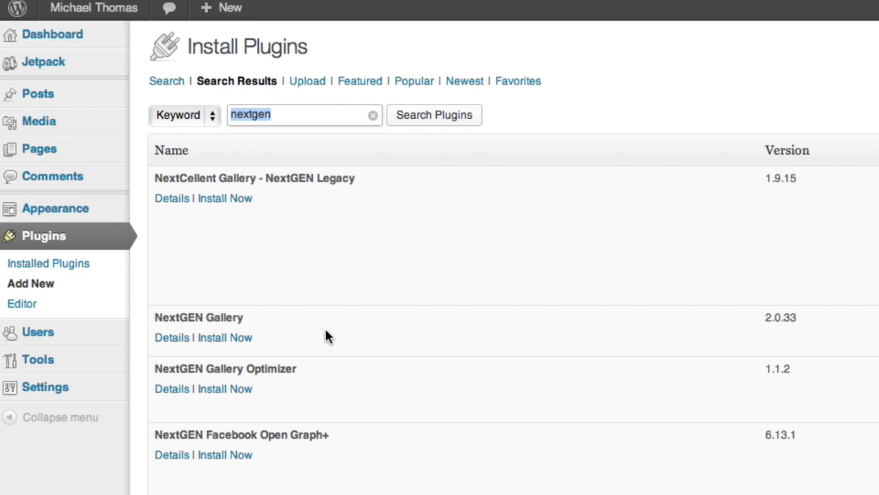
{"action": "left_click", "coordinate": [227, 338]}
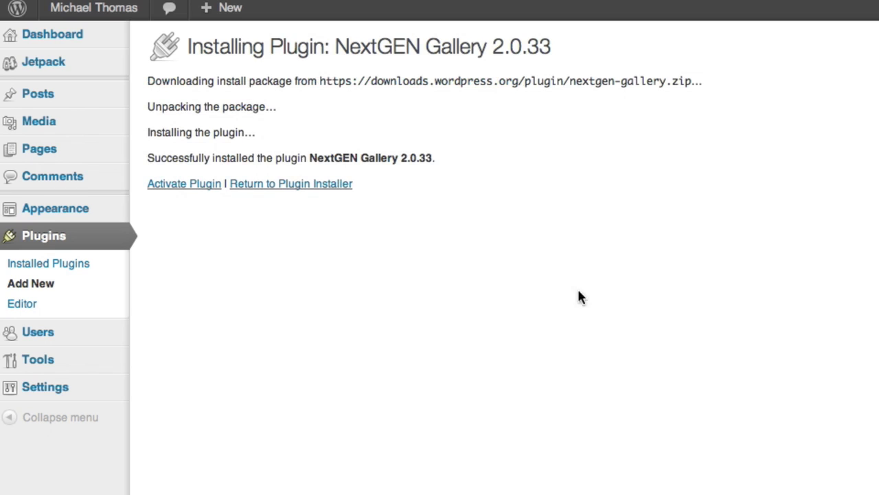
{"action": "left_click", "coordinate": [176, 187]}
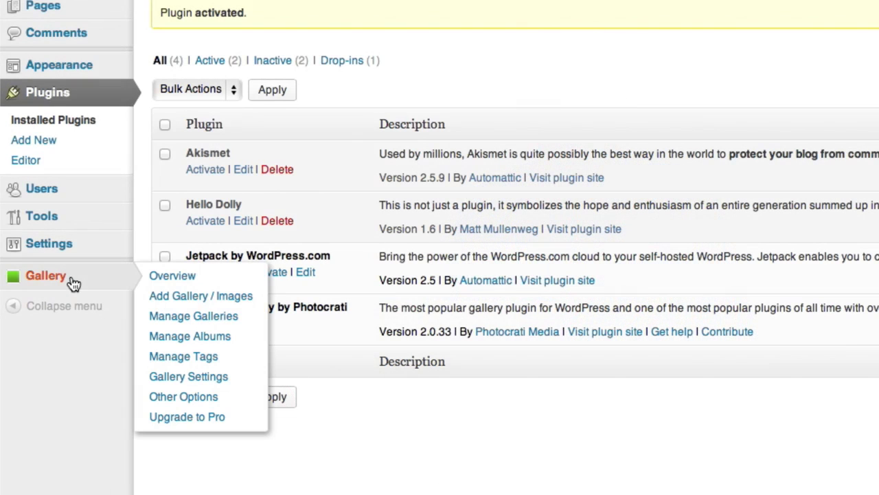
- Create a new gallery named Nature and add all photos from a subfolder of the desktop's Gallery Photos folder
{"action": "left_click", "coordinate": [197, 302]}
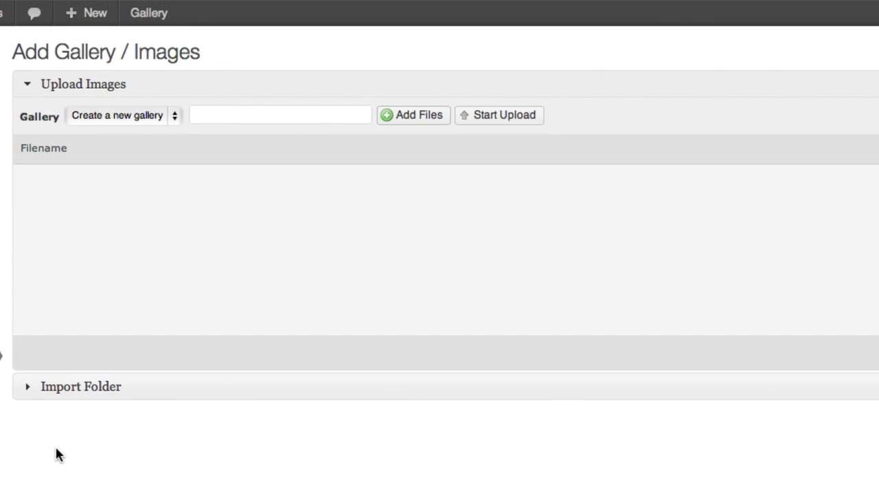
{"action": "left_click", "coordinate": [244, 116]}
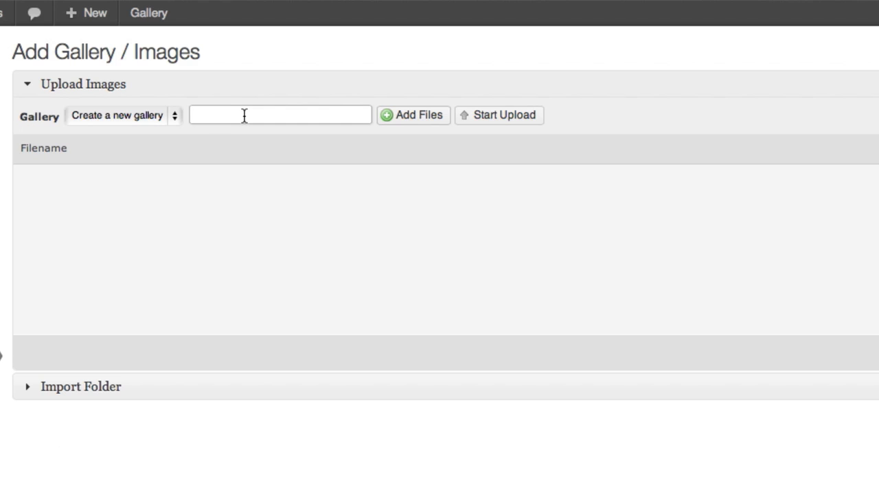
{"action": "type", "text": "Nature"}
{"action": "left_click", "coordinate": [412, 115]}
{"action": "left_click", "coordinate": [549, 159]}
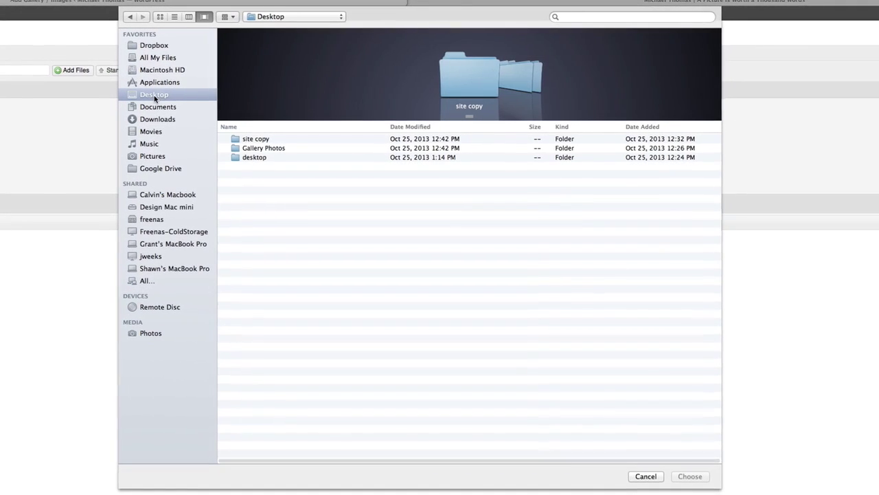
{"action": "left_click", "coordinate": [253, 148]}
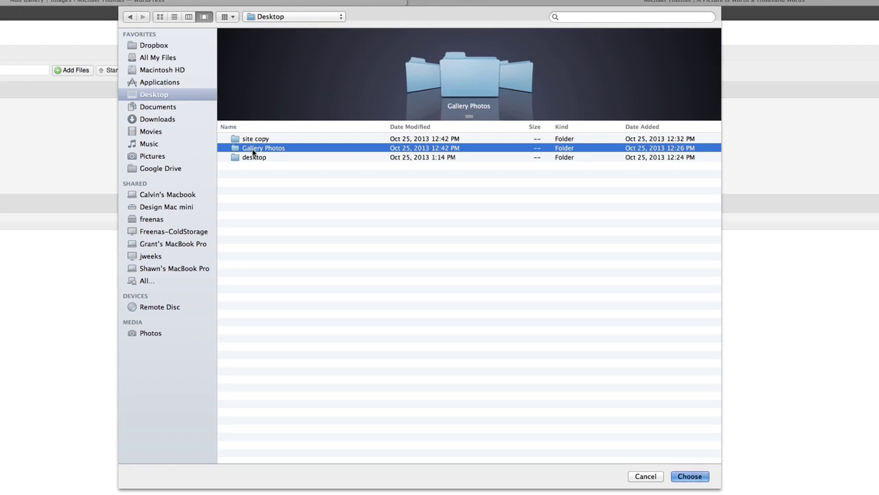
{"action": "double_click", "coordinate": [254, 149]}
{"action": "double_click", "coordinate": [254, 149]}
{"action": "key", "text": "super+a"}
{"action": "left_click", "coordinate": [690, 476]}
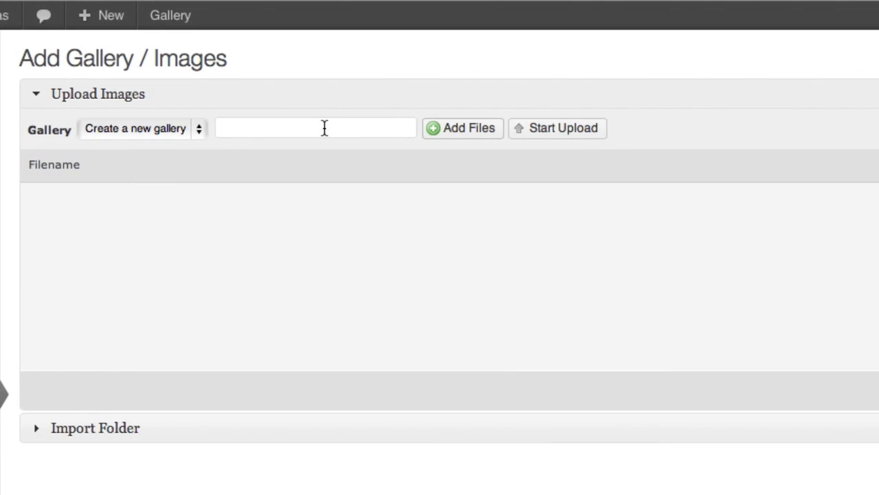
- Create a new gallery named Action Shots and upload all four photos from the Action Shots folder to it
{"action": "left_click", "coordinate": [324, 128]}
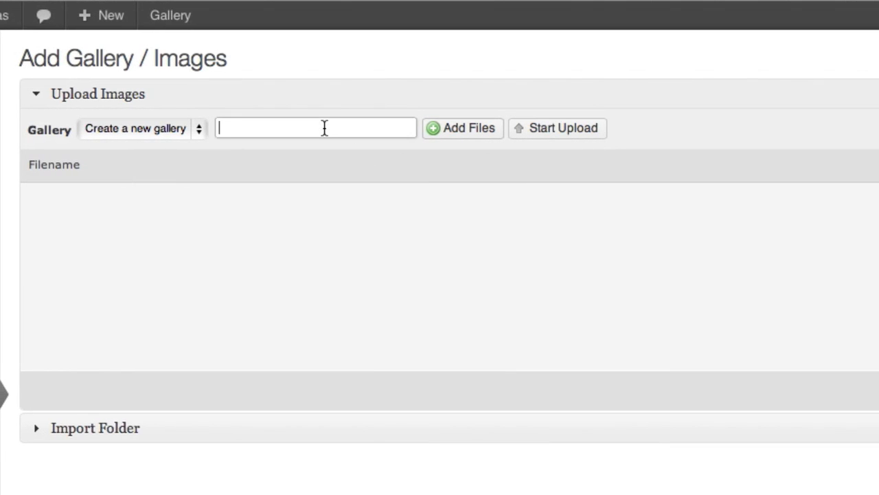
{"action": "left_click", "coordinate": [173, 130]}
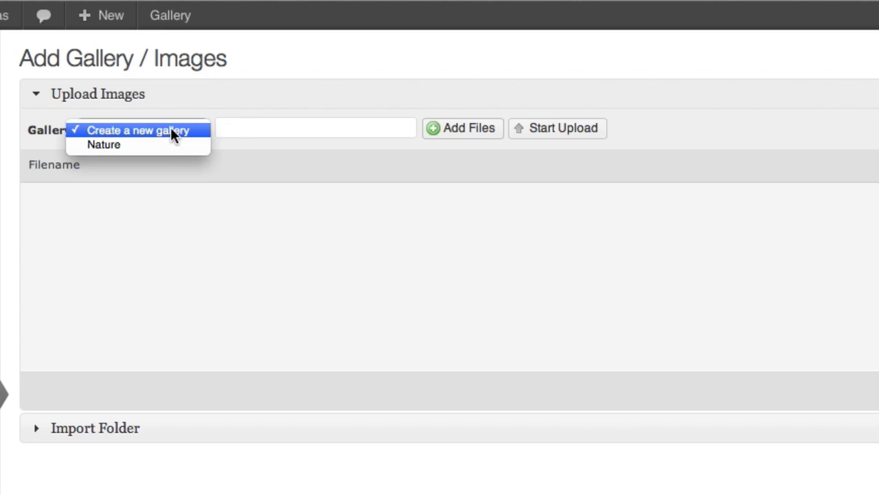
{"action": "left_click", "coordinate": [172, 130]}
{"action": "left_click", "coordinate": [258, 128]}
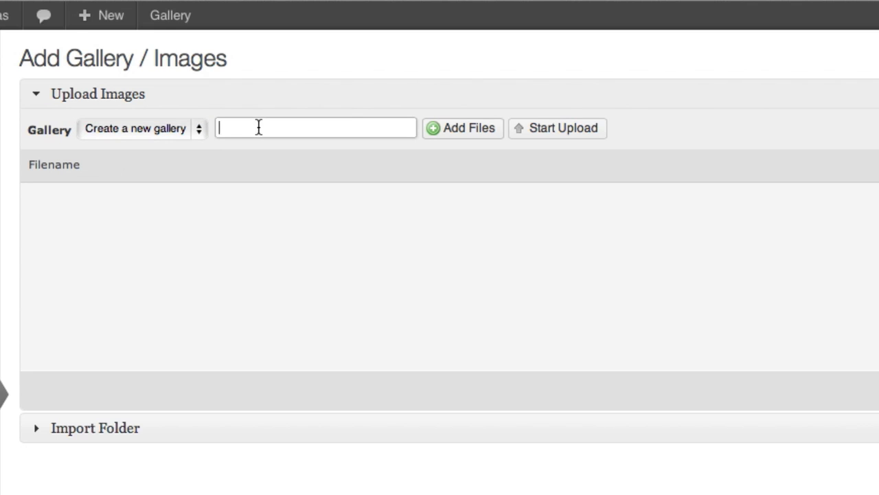
{"action": "type", "text": "Action Shots"}
{"action": "left_click", "coordinate": [465, 132]}
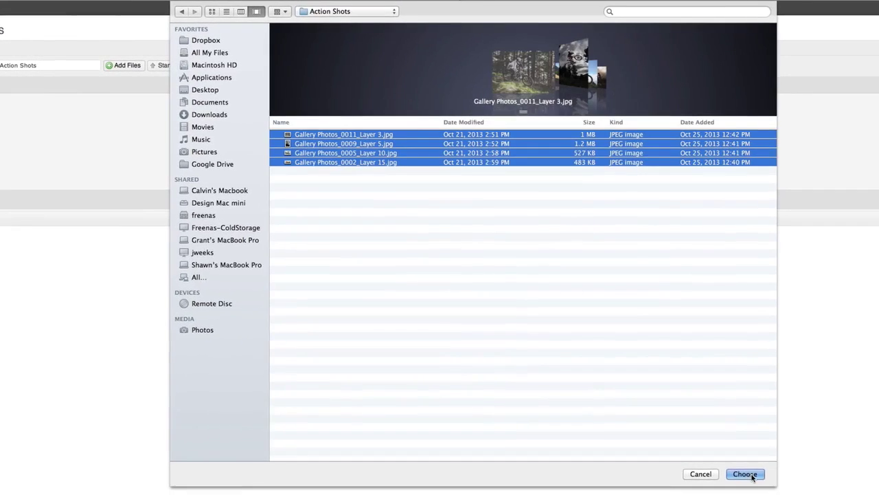
{"action": "left_click", "coordinate": [745, 473]}
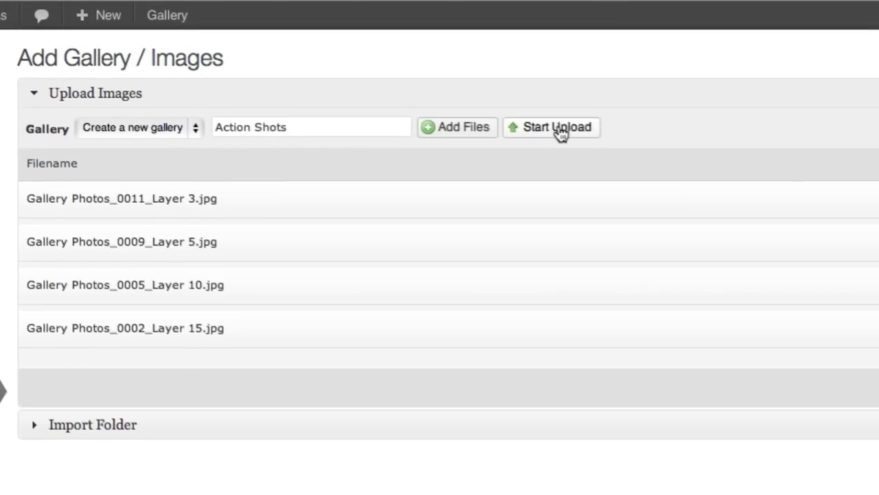
{"action": "left_click", "coordinate": [559, 130]}
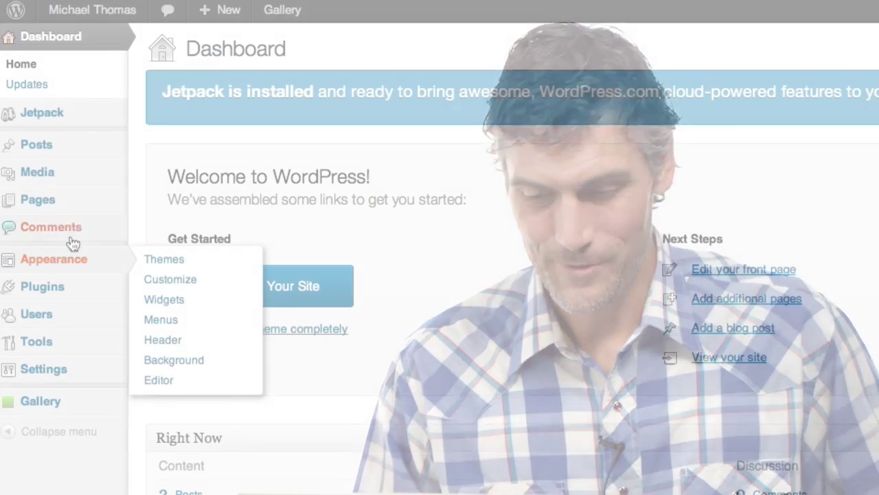
- Create a new page and title it Gallery
{"action": "mouse_move", "coordinate": [73, 208]}
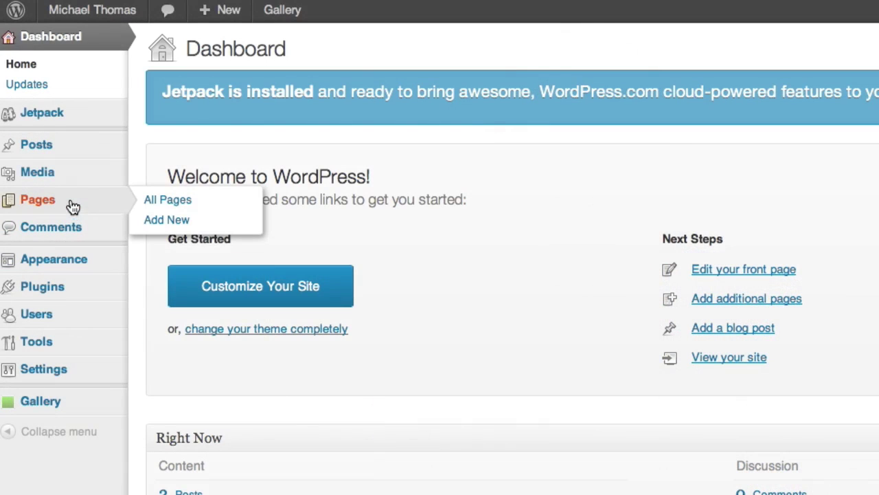
{"action": "left_click", "coordinate": [169, 221]}
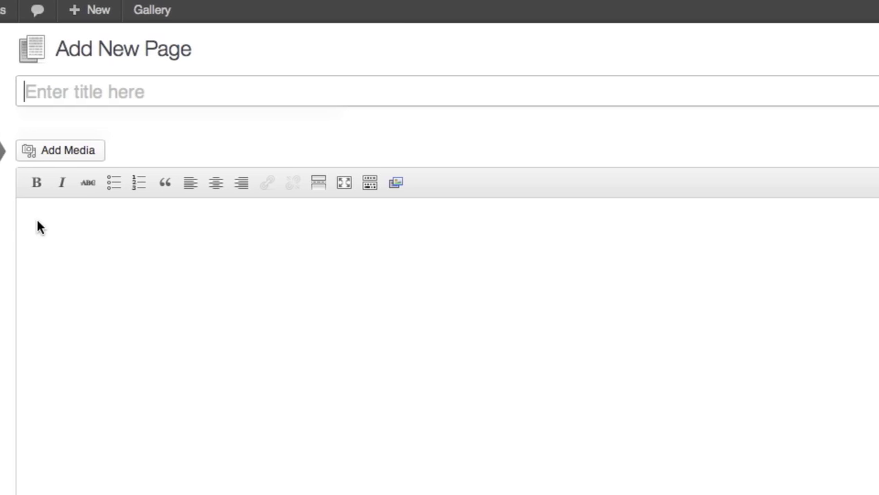
{"action": "type", "text": "Gallery"}
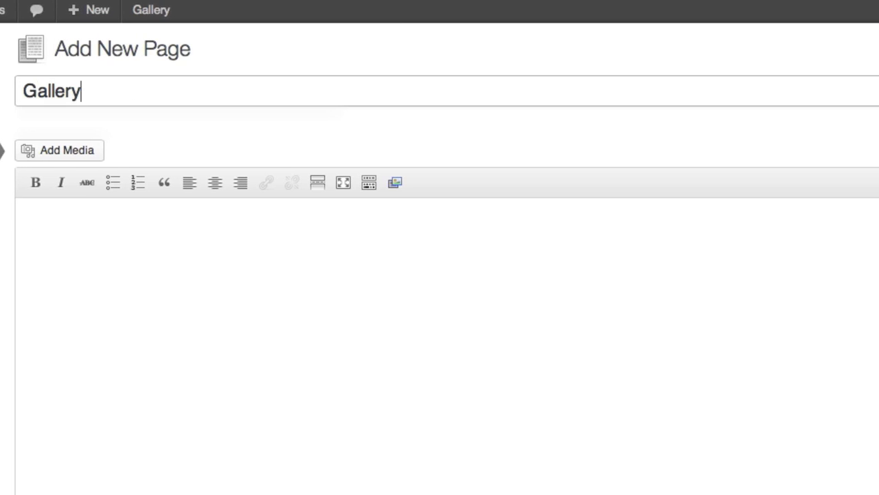
{"action": "key", "text": "Tab"}
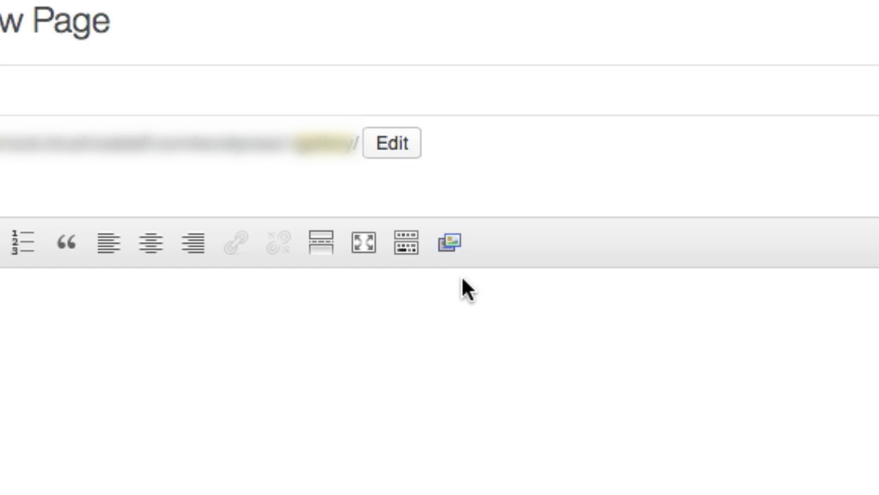
- Insert the Nature gallery into the page as a NextGEN Basic Slideshow and save the display settings
{"action": "left_click", "coordinate": [455, 242]}
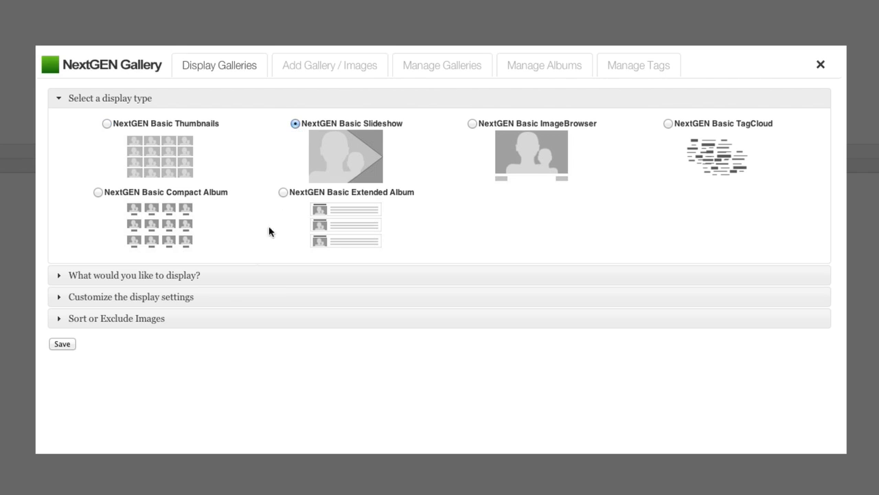
{"action": "left_click", "coordinate": [237, 280]}
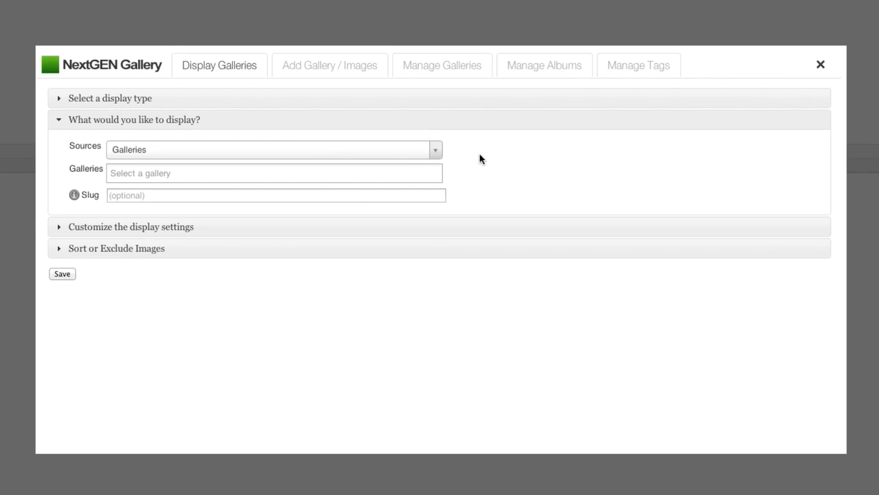
{"action": "left_click", "coordinate": [430, 174]}
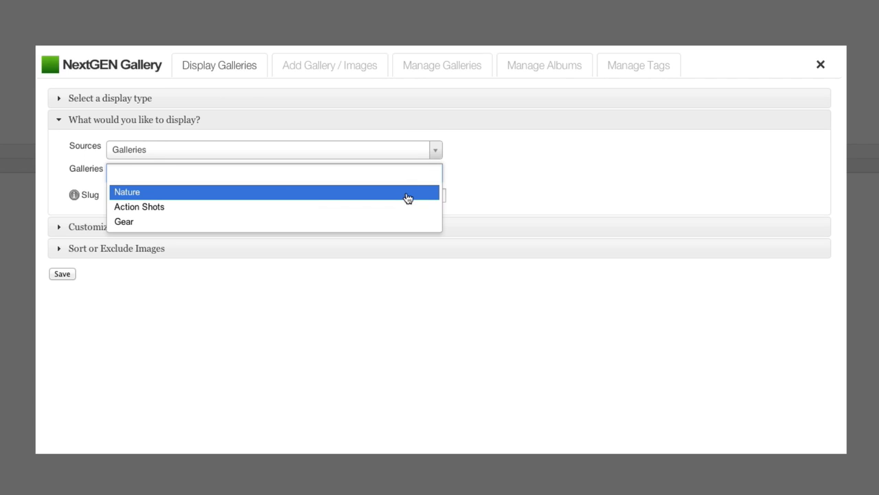
{"action": "left_click", "coordinate": [408, 198]}
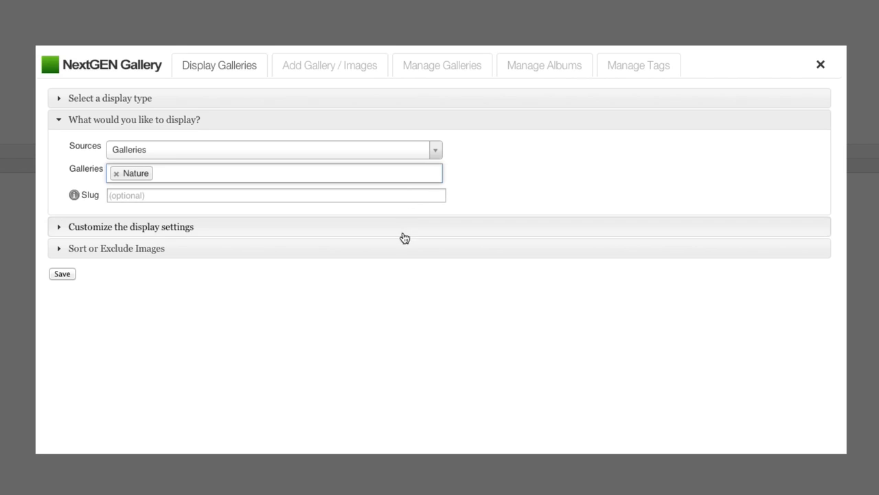
{"action": "left_click", "coordinate": [68, 275]}
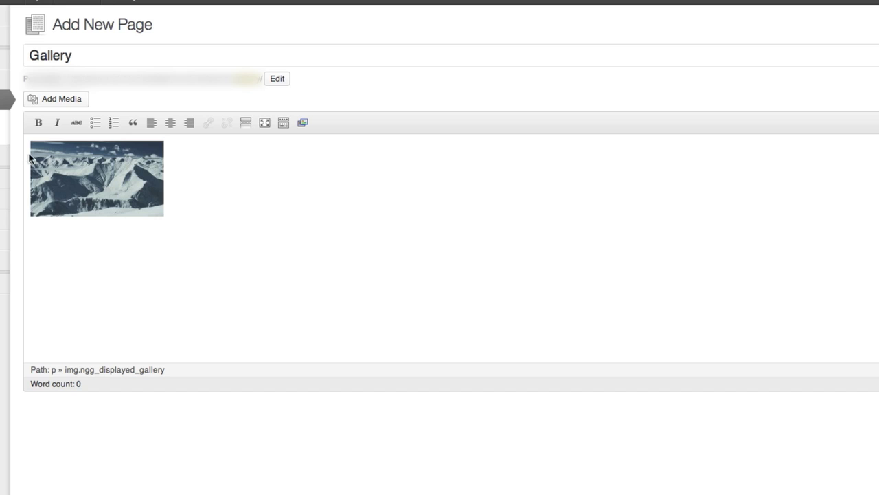
- Add the bold, centred heading Nature on its own line above the gallery image in the page body
{"action": "key", "text": "Return"}
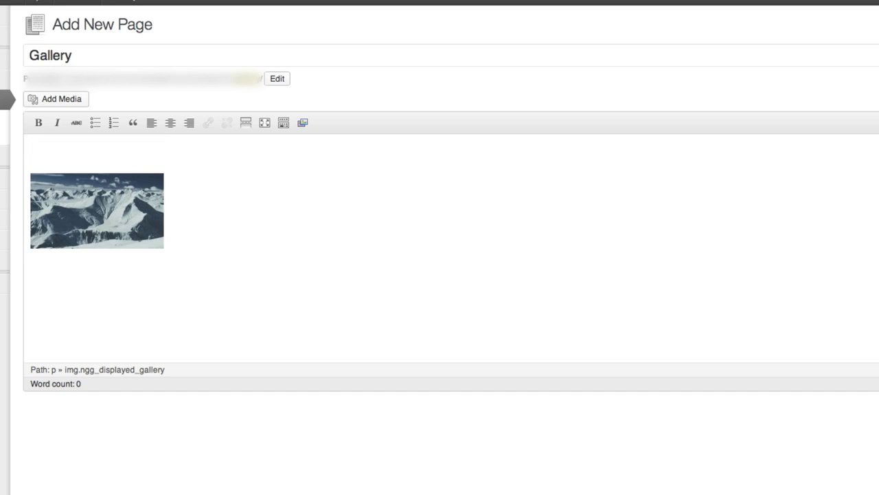
{"action": "left_click", "coordinate": [31, 148]}
{"action": "type", "text": "Nature"}
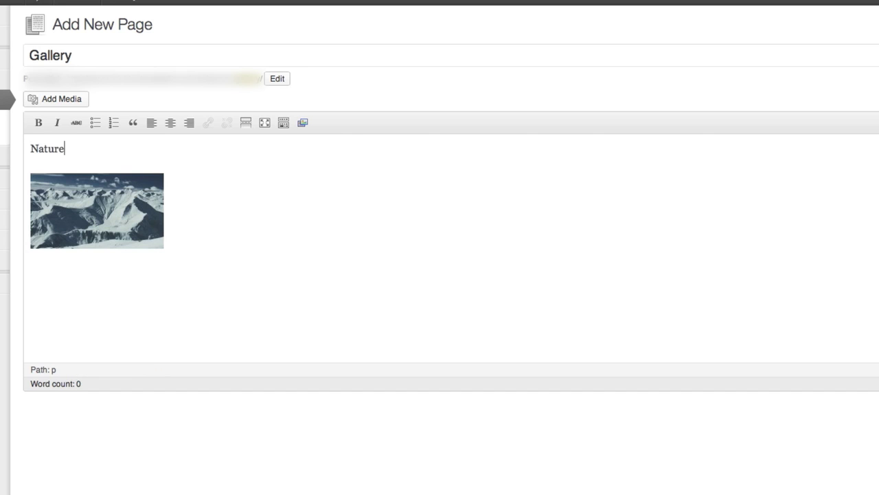
{"action": "triple_click", "coordinate": [44, 144]}
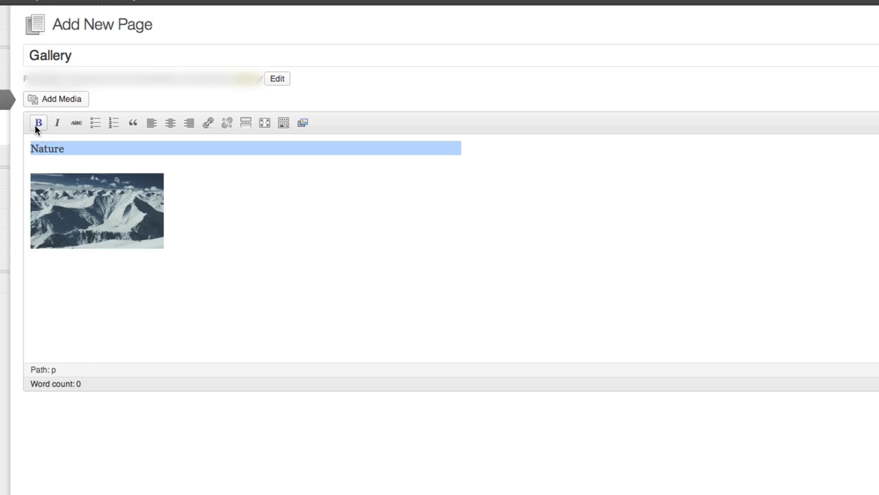
{"action": "left_click", "coordinate": [37, 125]}
{"action": "left_click", "coordinate": [170, 125]}
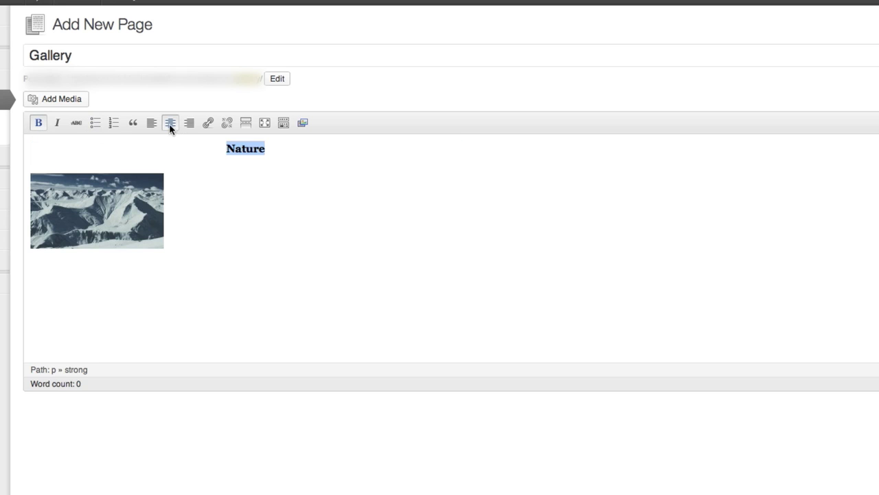
- Add a second NextGEN Basic Slideshow below the Nature gallery and check the slideshows on the published Gallery page
{"action": "left_click", "coordinate": [262, 200]}
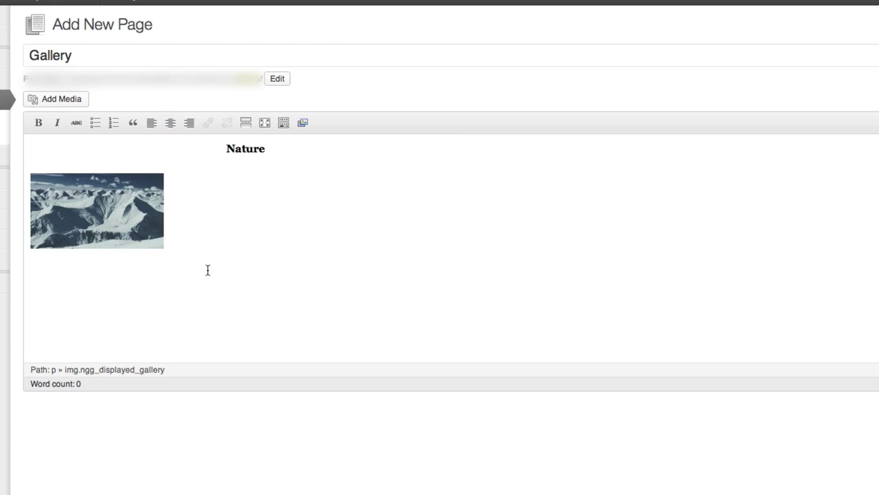
{"action": "key", "text": "Return"}
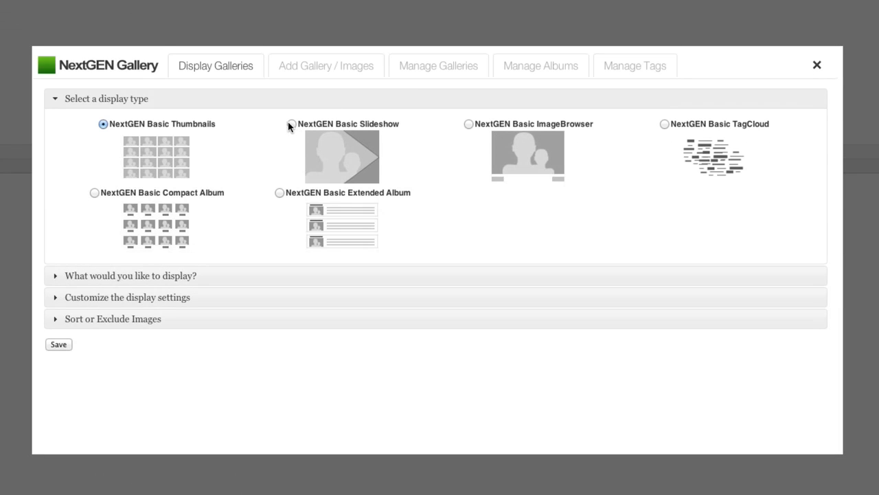
{"action": "left_click", "coordinate": [221, 280]}
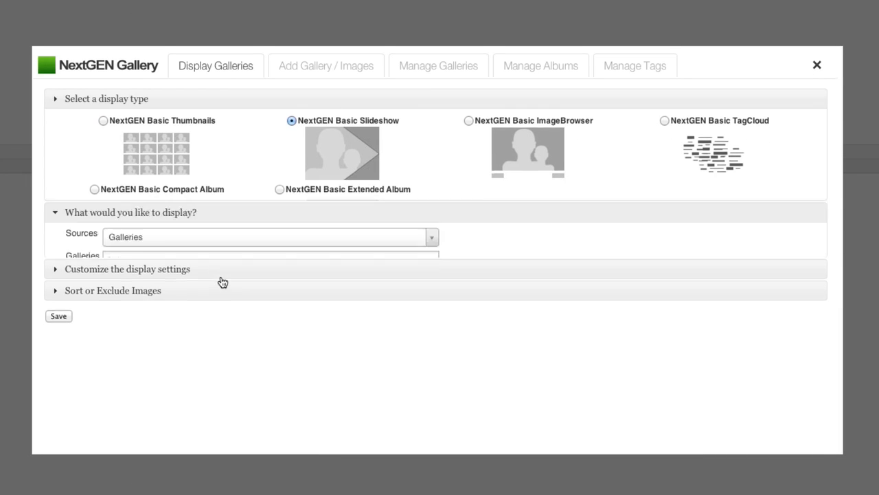
{"action": "left_click", "coordinate": [205, 151]}
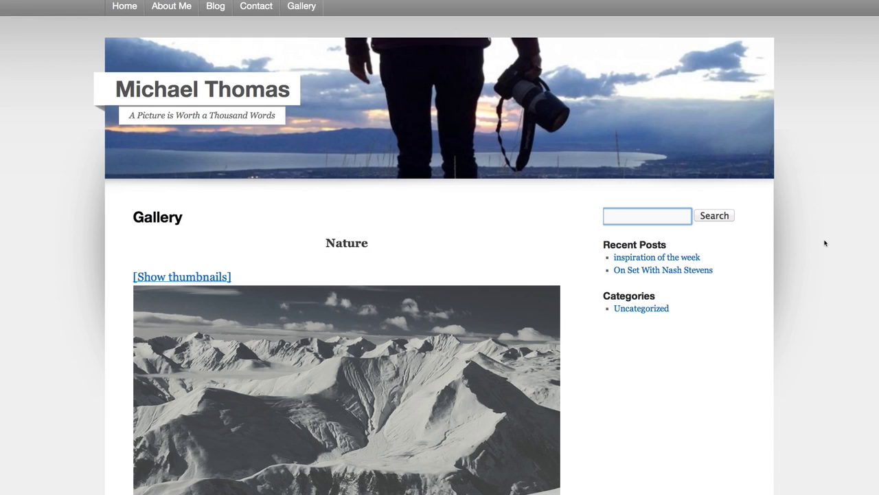
{"action": "scroll", "coordinate": [825, 242], "scroll_direction": "down", "scroll_amount": 15}
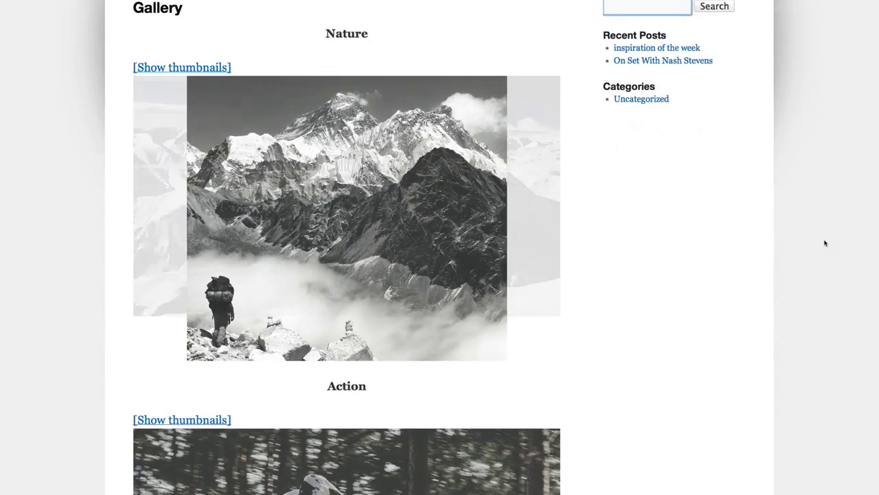
{"action": "scroll", "coordinate": [825, 243], "scroll_direction": "down", "scroll_amount": 4}
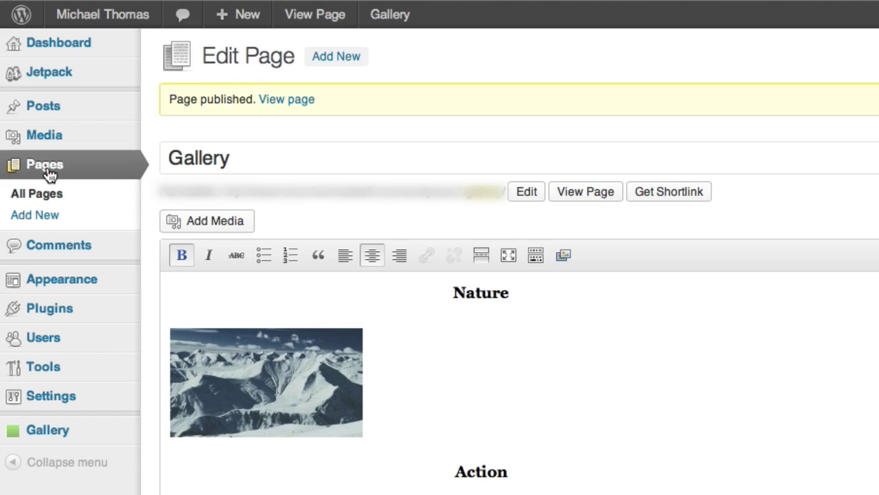
- Turn off Allow Comments for the Gallery page with Quick Edit in the pages list
{"action": "left_click", "coordinate": [46, 165]}
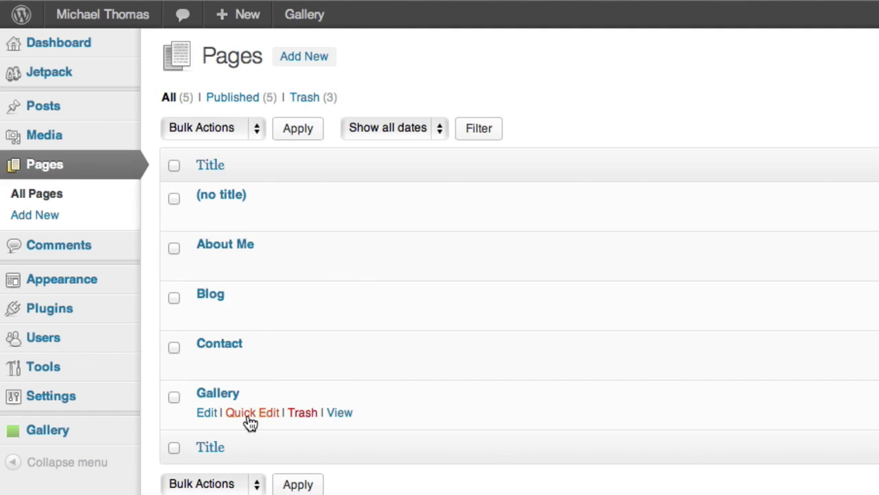
{"action": "left_click", "coordinate": [251, 413]}
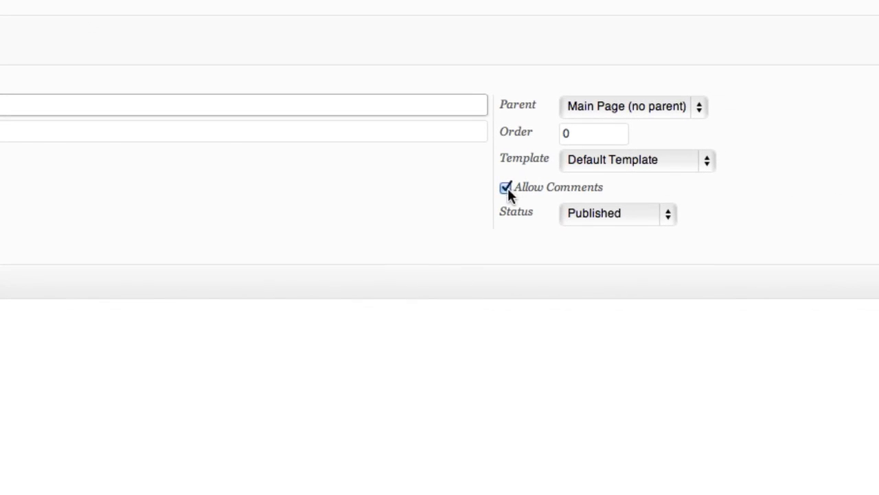
{"action": "left_click", "coordinate": [506, 186]}
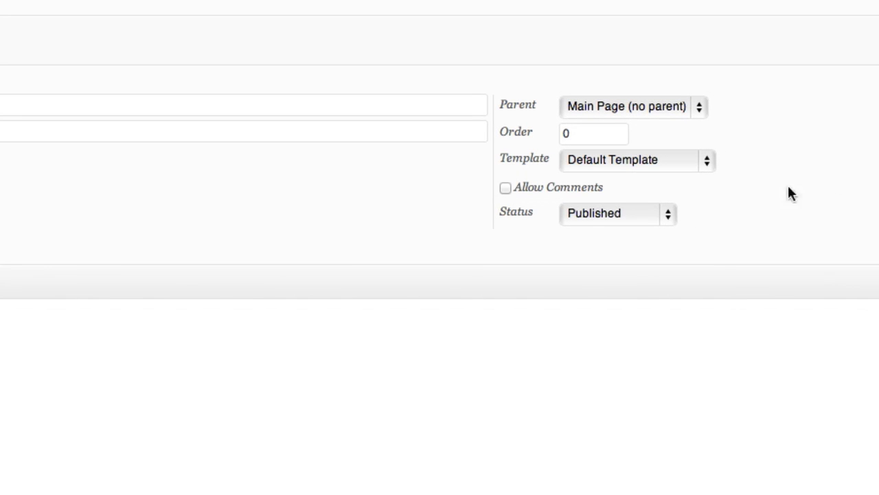